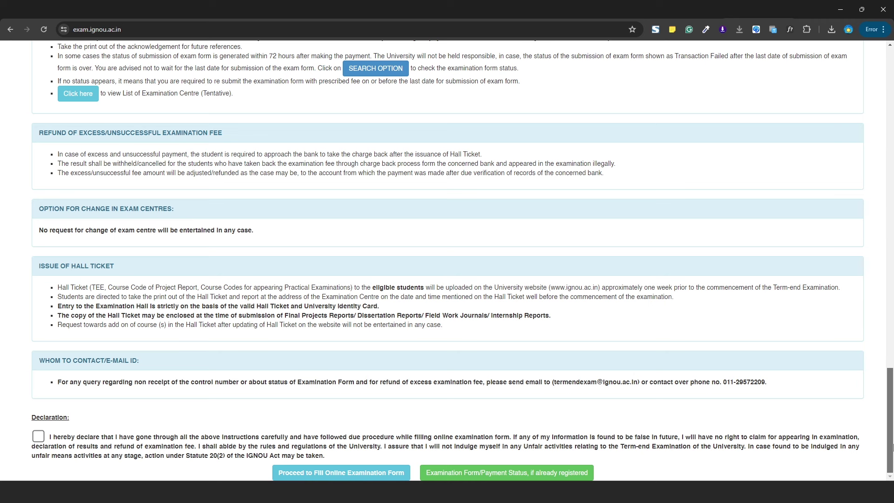
# - Scroll up to the Important Note and highlight 'The creation of ABC ID has been made mandatory by the Government.'
pyautogui.moveTo(891, 446); pyautogui.dragTo(891, 182)
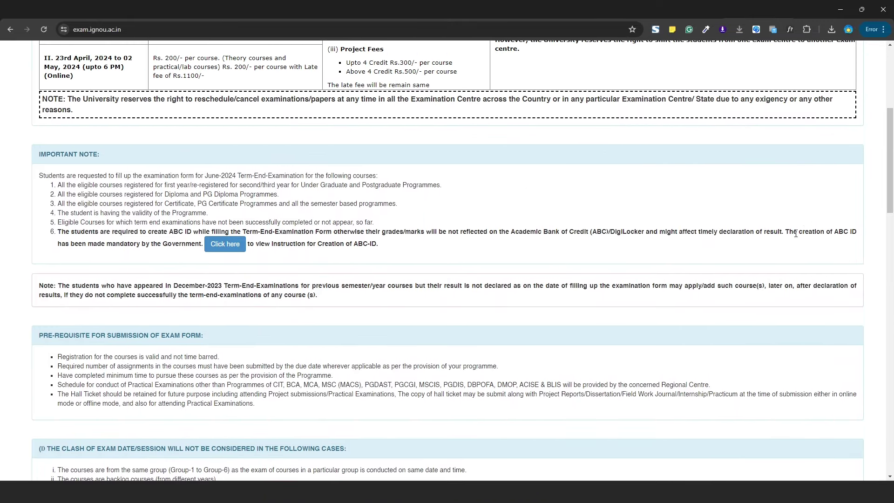
pyautogui.moveTo(786, 232); pyautogui.dragTo(203, 254)
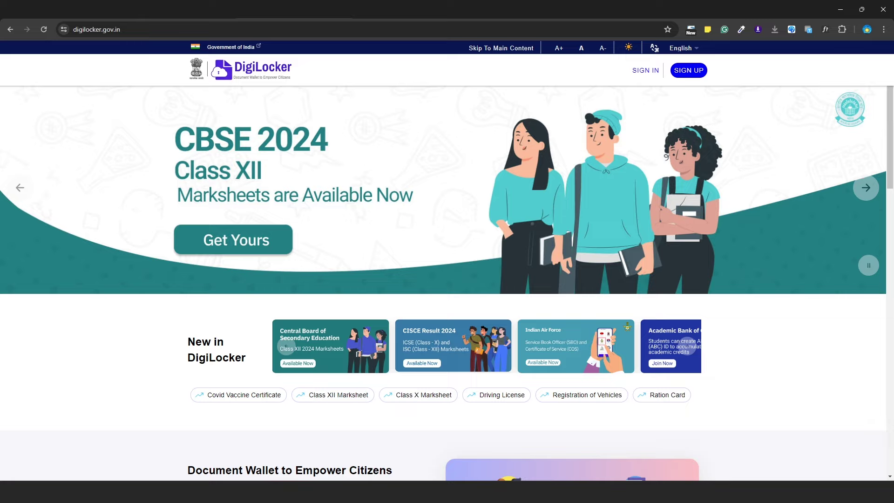
# - Search Google for 'digilocker', go to digilocker.gov.in and start a new account sign-up
pyautogui.hotkey('ctrl', 't')
pyautogui.click(393, 198)
pyautogui.click(371, 228)
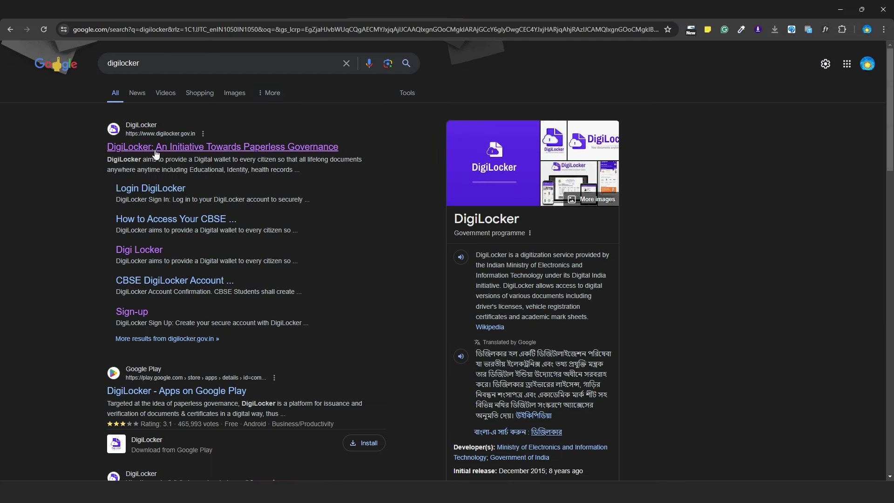
pyautogui.click(204, 148)
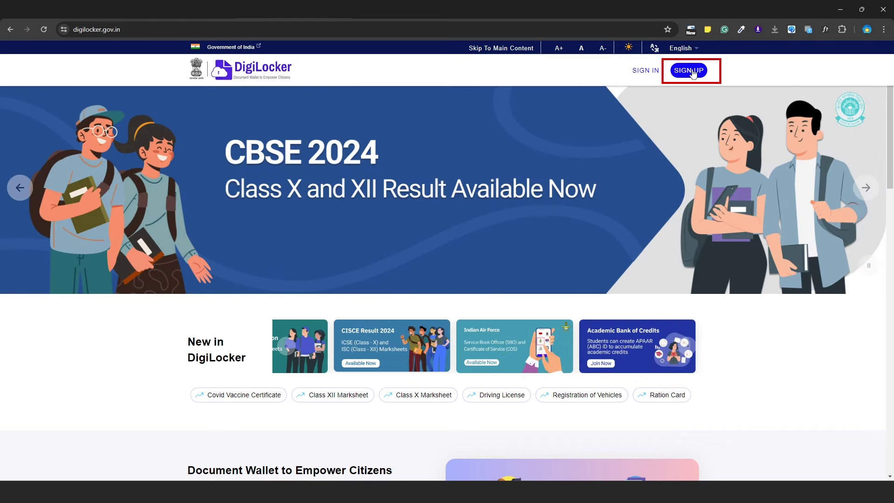
pyautogui.click(691, 71)
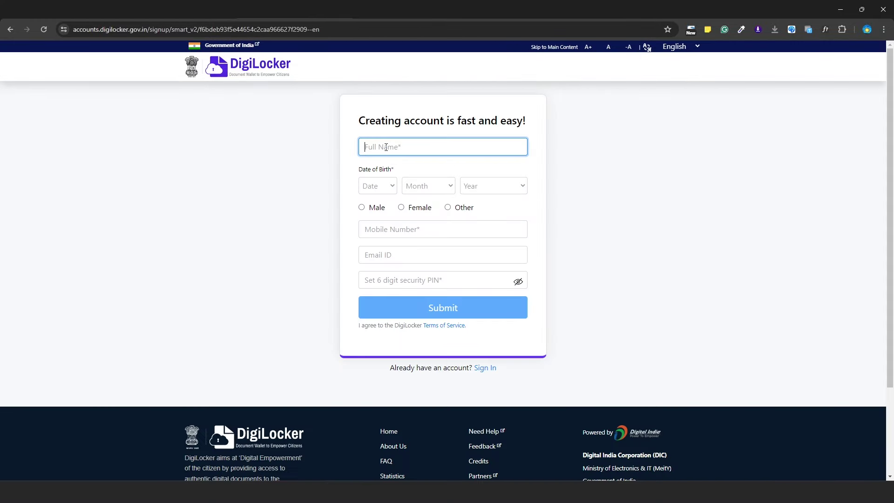
# - Complete the signup form's date of birth and security PIN, then submit it
pyautogui.click(390, 187)
pyautogui.click(391, 187)
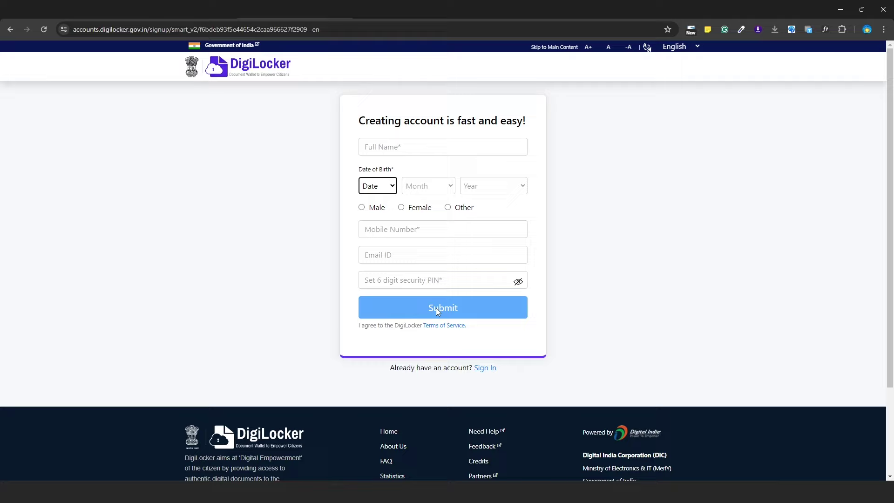
pyautogui.click(375, 280)
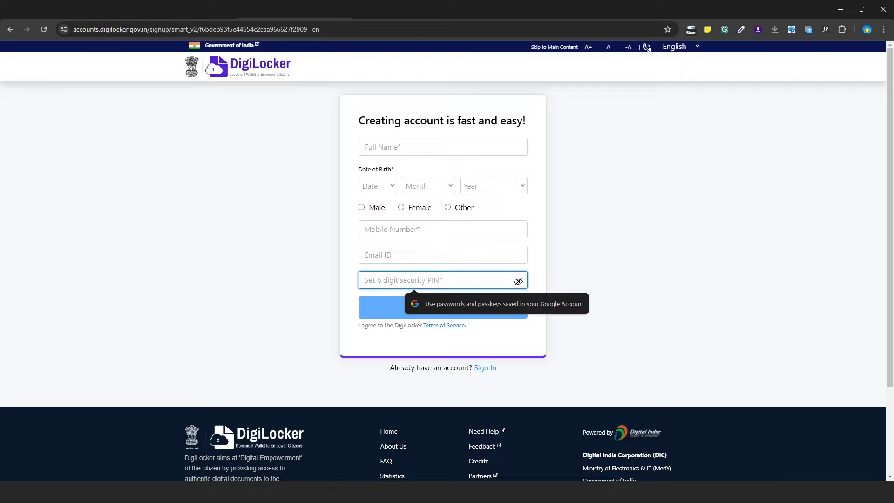
pyautogui.click(514, 307)
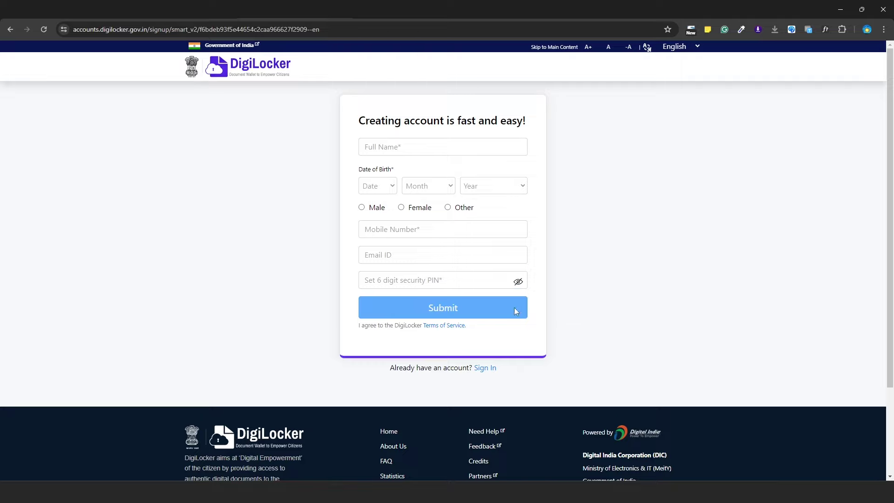
pyautogui.click(443, 311)
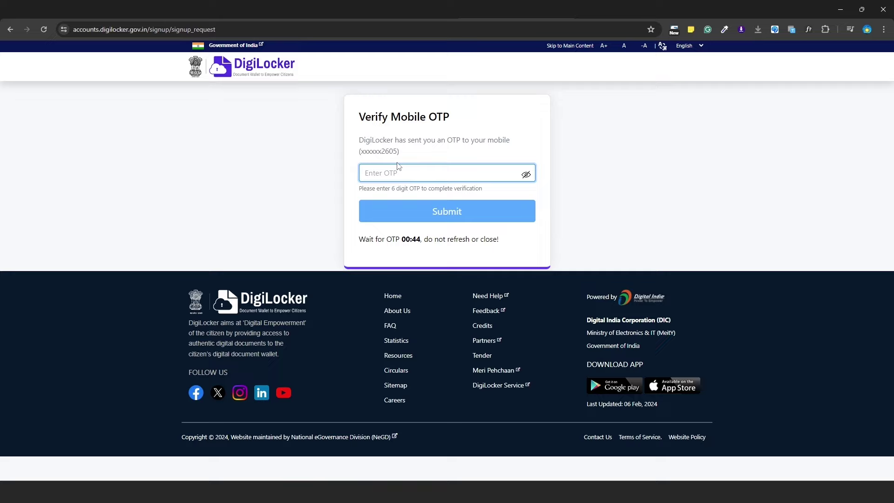
# - Submit the 6-digit mobile OTP, then enter the 12-digit Aadhaar number
pyautogui.write('111111')
pyautogui.click(464, 223)
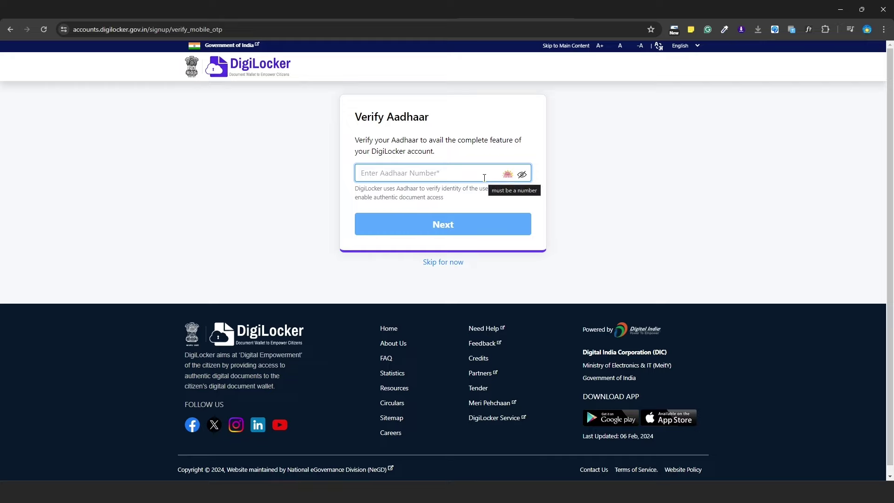
pyautogui.write('1')
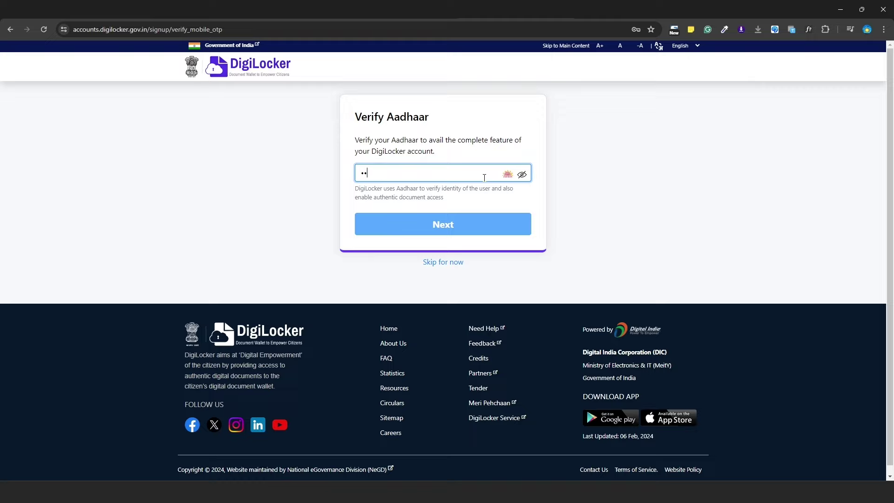
pyautogui.write('11111111111')
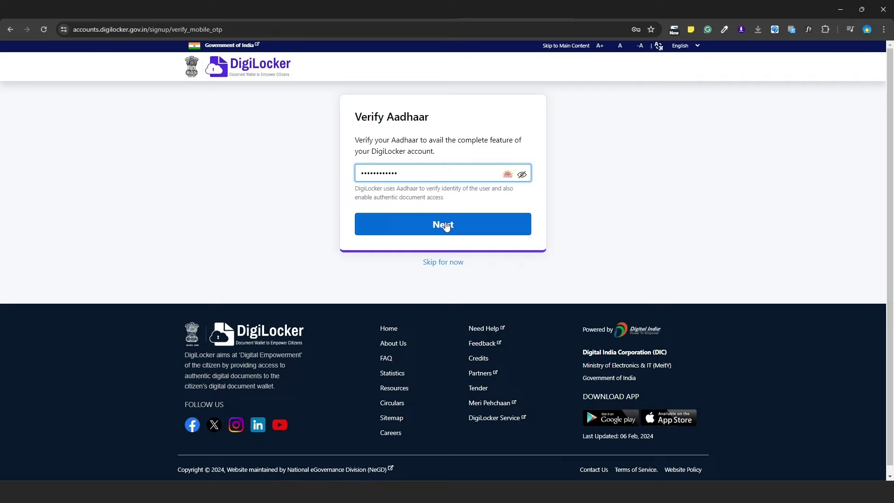
# - Send the Aadhaar number, then enter and submit the OTP sent by UIDAI
pyautogui.click(444, 226)
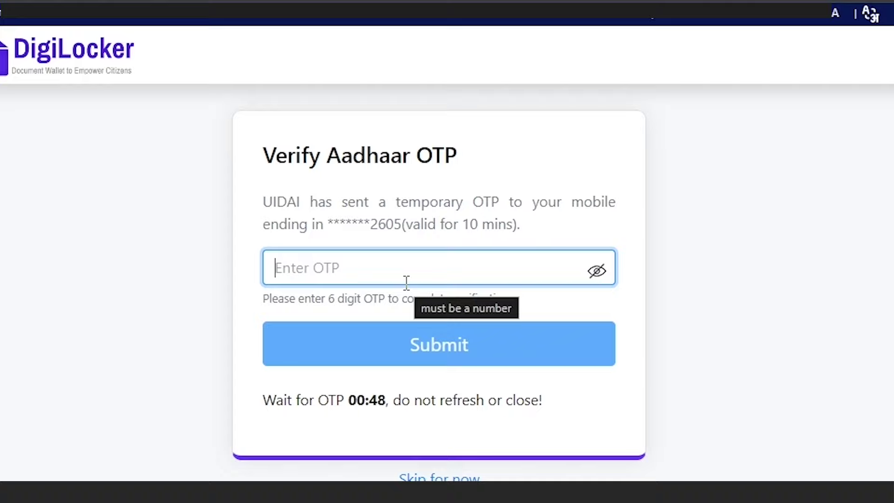
pyautogui.write('123')
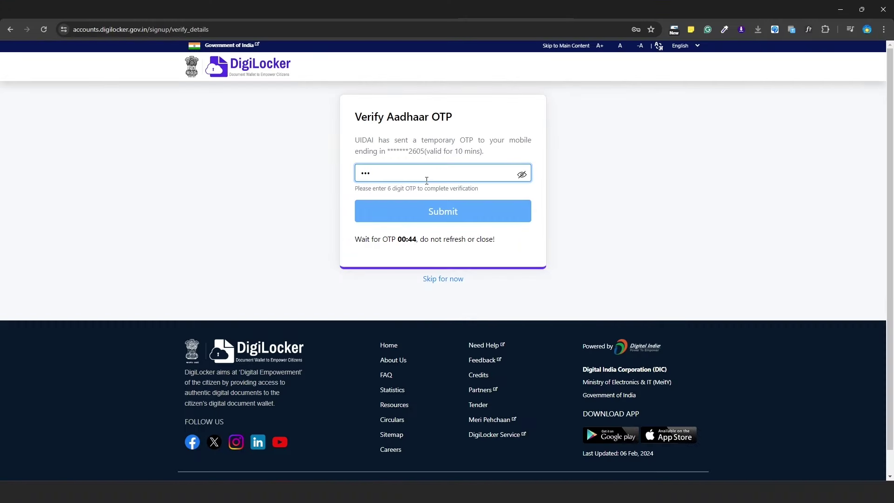
pyautogui.write('456')
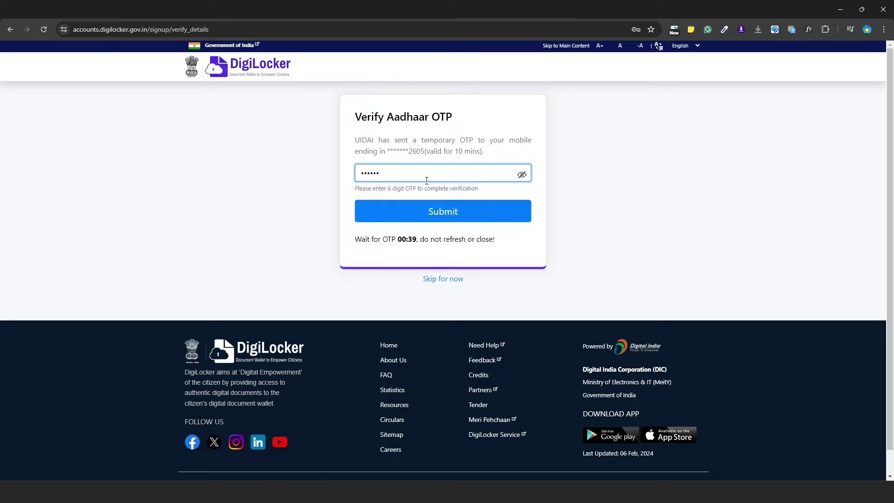
pyautogui.click(432, 211)
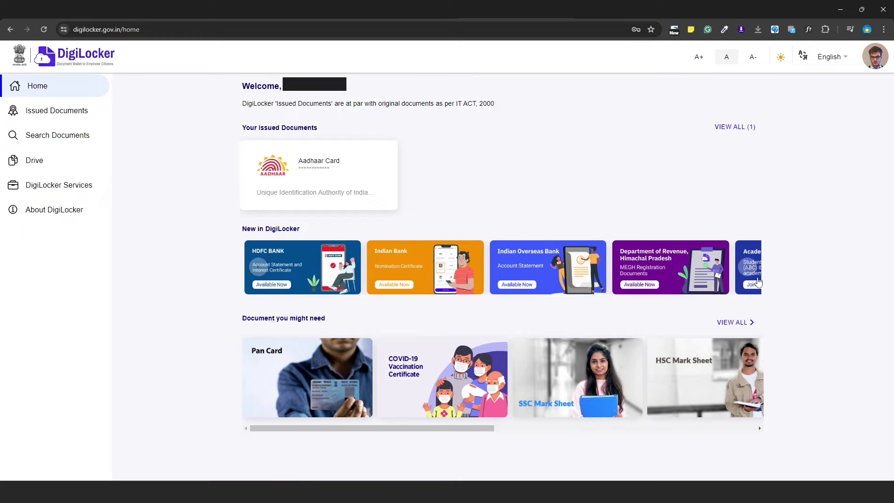
# - Scroll the New in DigiLocker carousel and open the Academic Bank of Credits card
pyautogui.click(747, 269)
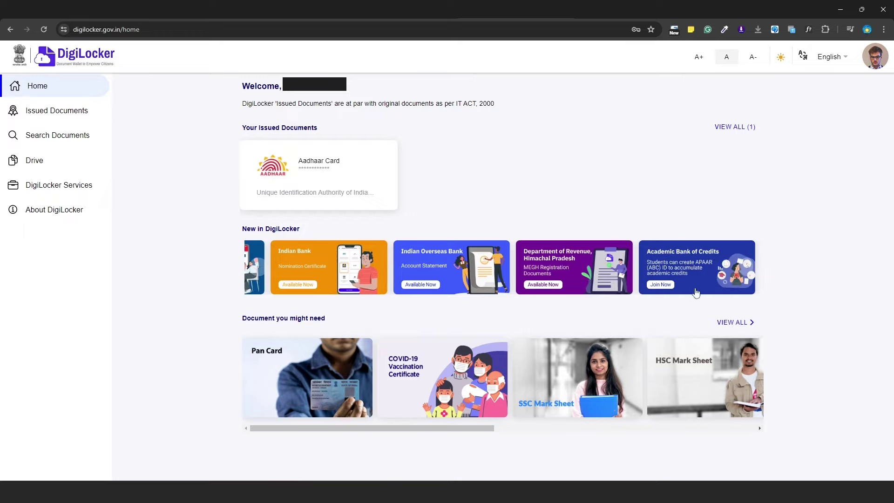
pyautogui.click(660, 287)
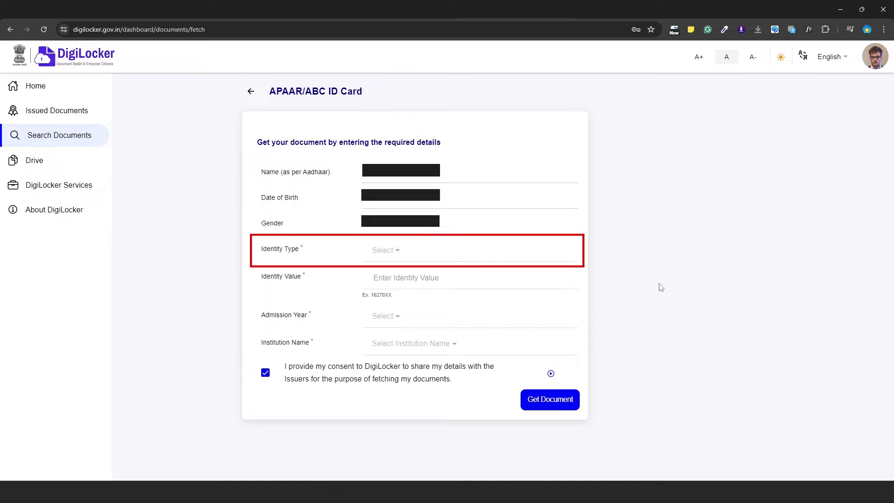
# - Set Identity Type to Enrolment Number and enter the enrolment number as Identity Value
pyautogui.click(403, 251)
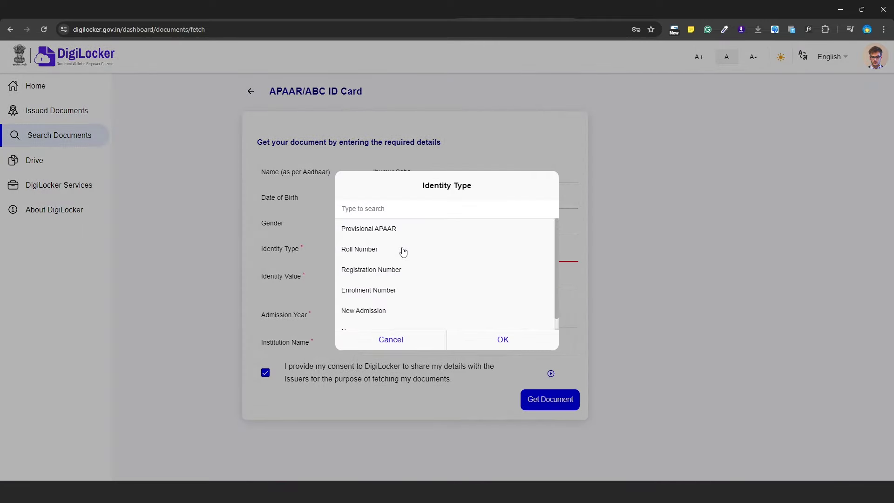
pyautogui.scroll(-1, 406, 252)
pyautogui.scroll(1, 400, 253)
pyautogui.click(503, 339)
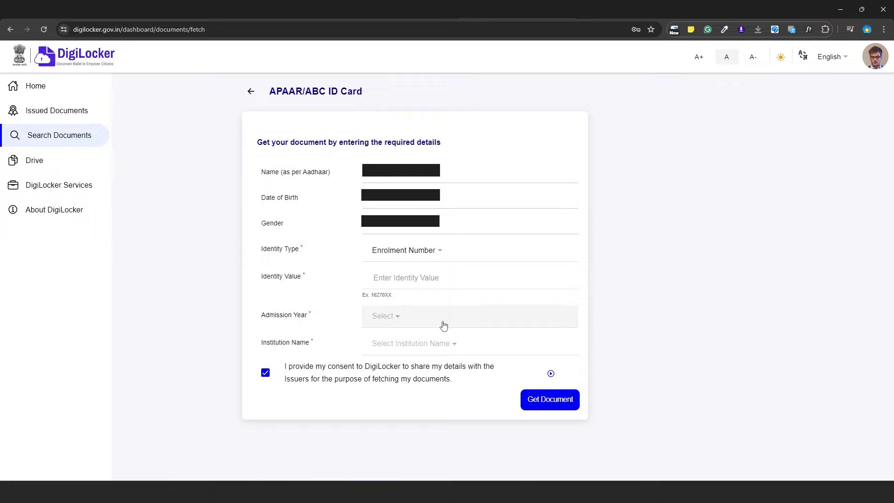
pyautogui.click(395, 279)
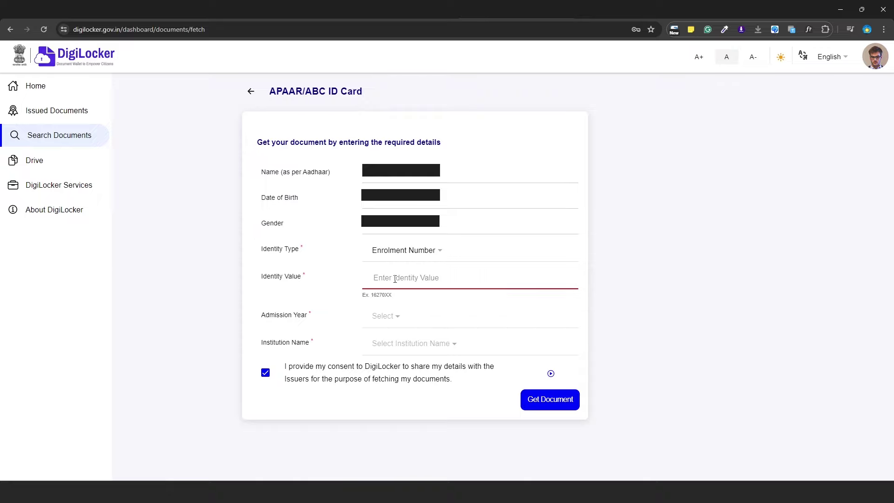
pyautogui.write('21')
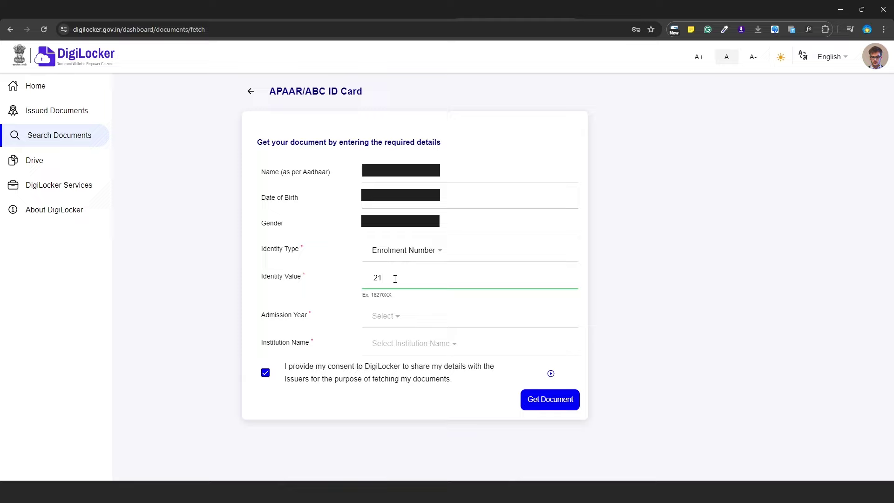
pyautogui.write('05')
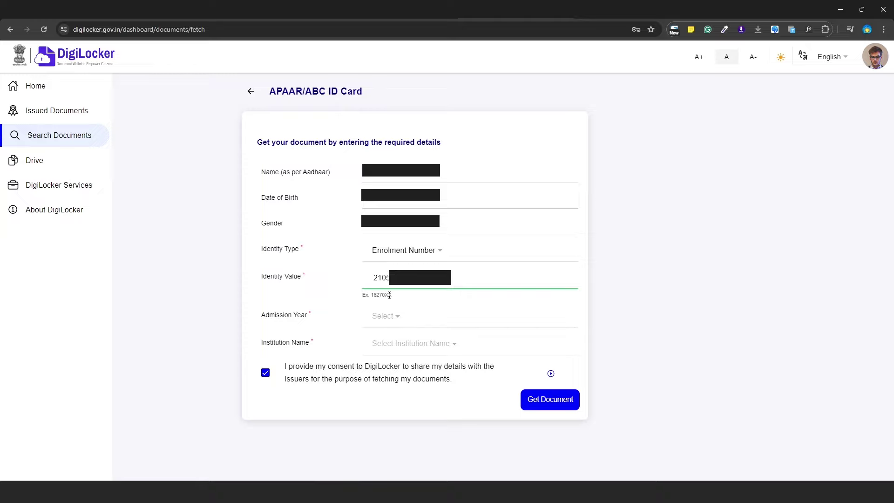
# - Open the Admission Year choices, then move to the IGNOU admission details tab
pyautogui.click(399, 320)
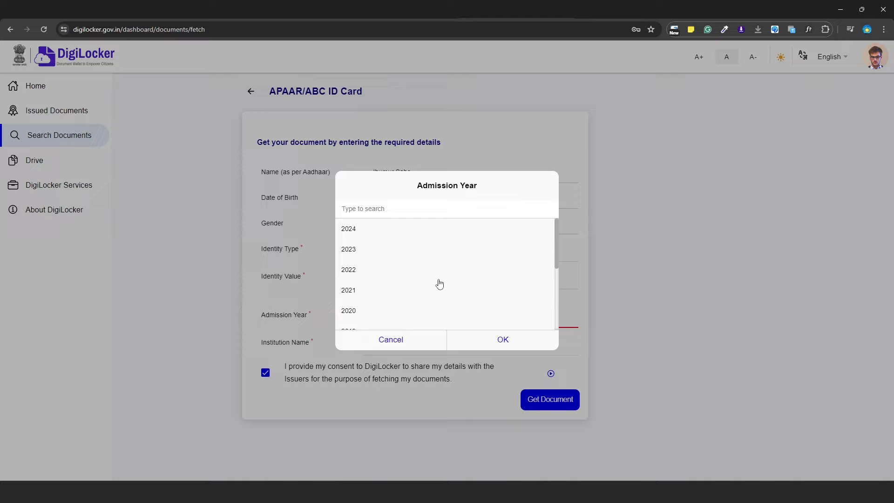
pyautogui.scroll(-1, 440, 283)
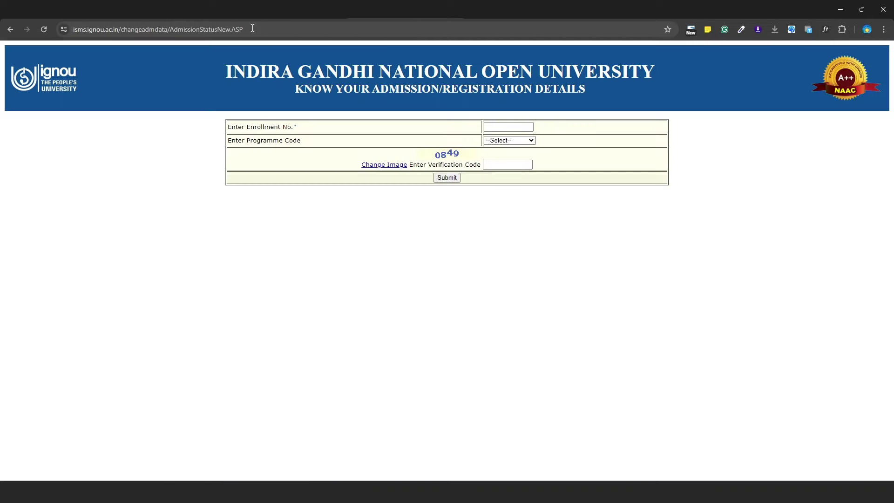
pyautogui.click(252, 28)
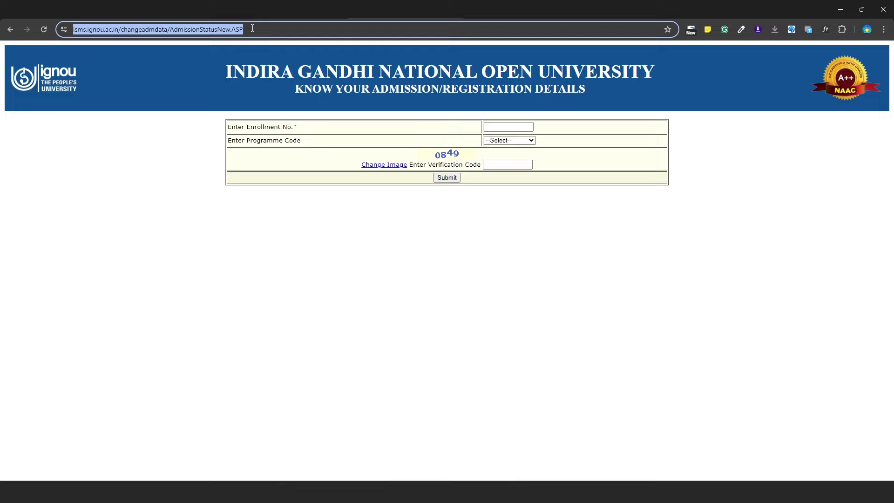
# - Look up the student's IGNOU admission status, highlight the Jul-2021 admission year, and return to DigiLocker
pyautogui.click(317, 95)
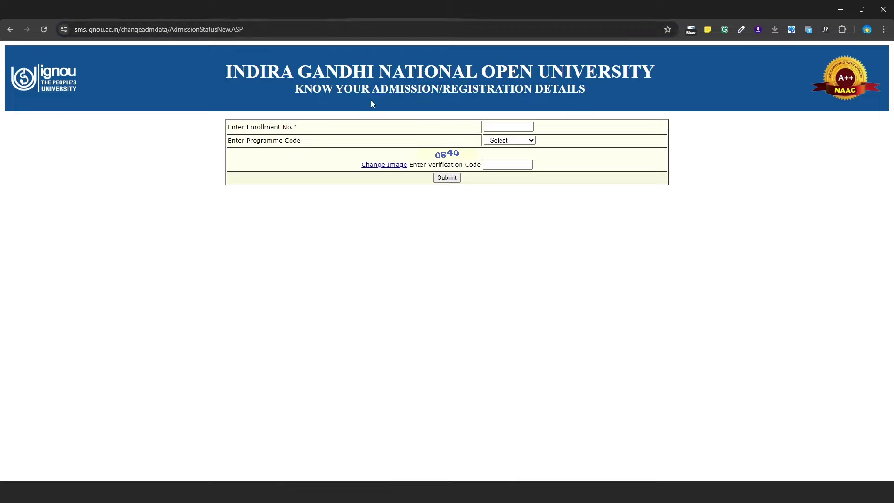
pyautogui.moveTo(406, 90); pyautogui.dragTo(588, 93)
pyautogui.click(613, 239)
pyautogui.click(504, 129)
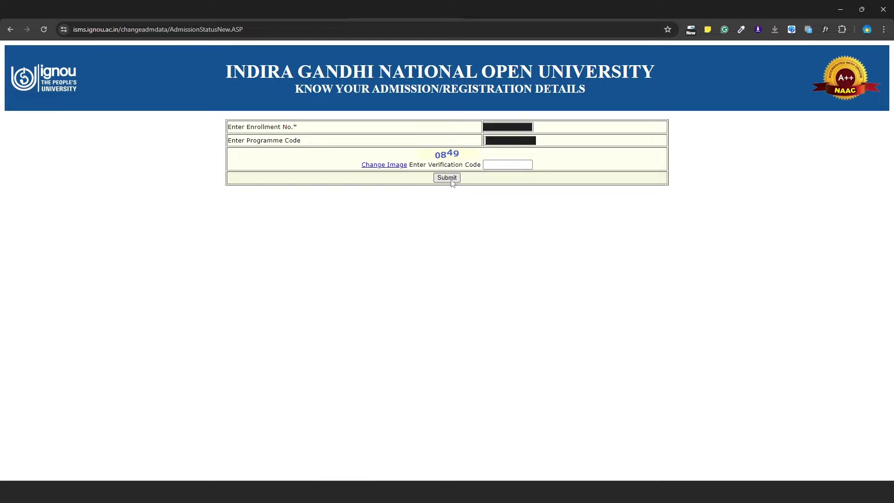
pyautogui.click(445, 179)
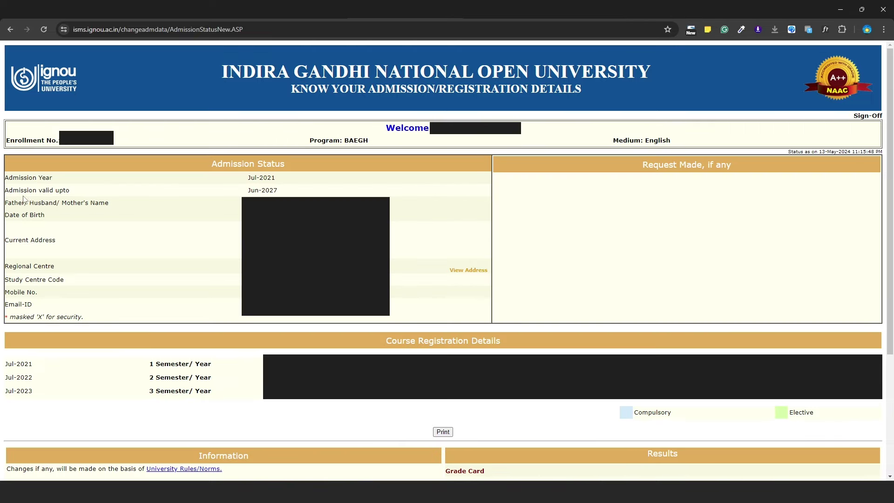
pyautogui.moveTo(13, 179); pyautogui.dragTo(286, 179)
pyautogui.hotkey('ctrl', 'Tab')
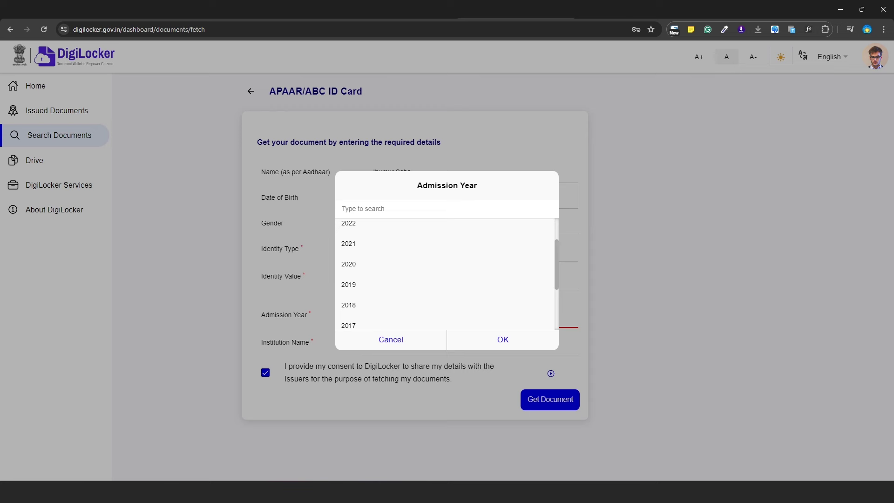
# - Choose Admission Year 2021 and, after searching 'indira', Institution Indira Gandhi National Open University
pyautogui.click(353, 247)
pyautogui.click(479, 344)
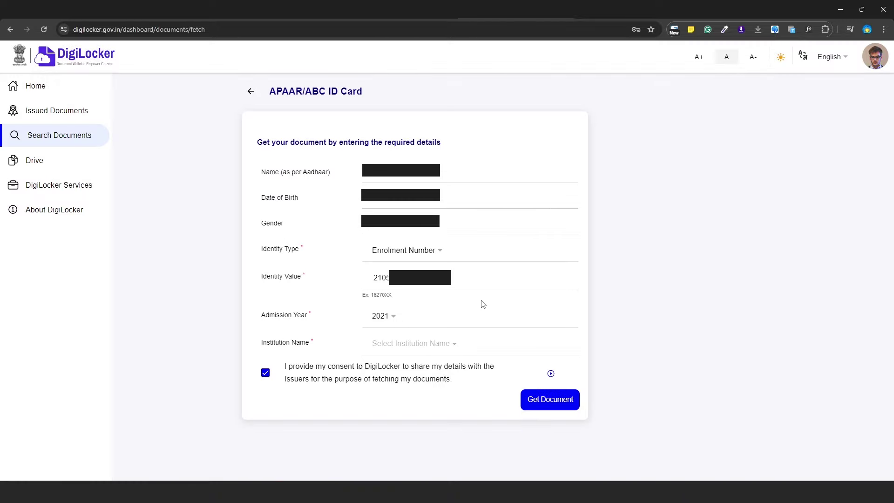
pyautogui.click(460, 347)
pyautogui.click(444, 208)
pyautogui.write('in')
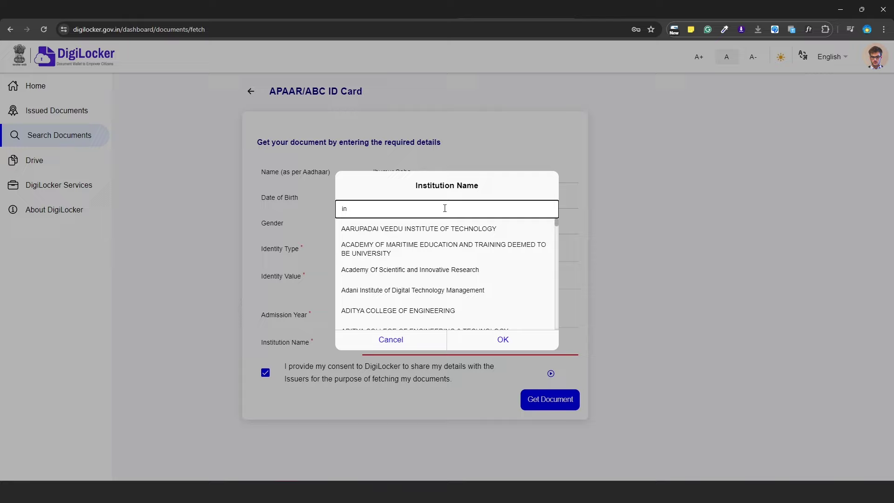
pyautogui.write('d')
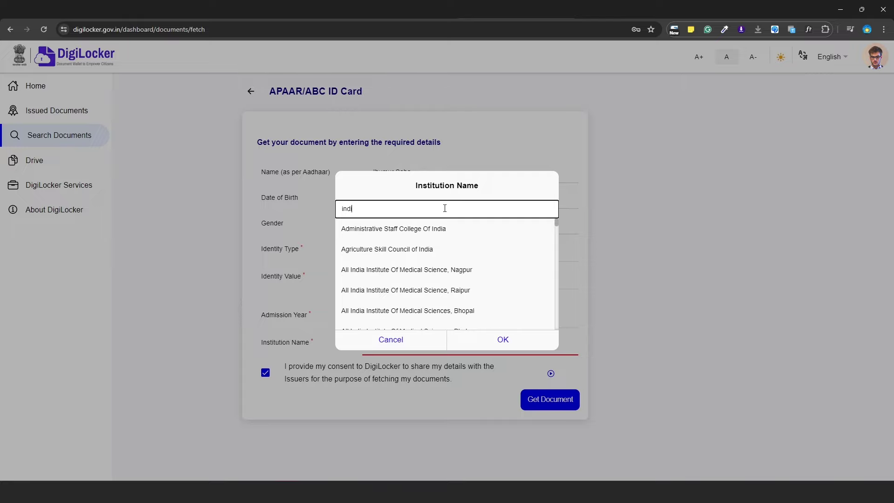
pyautogui.write('ira')
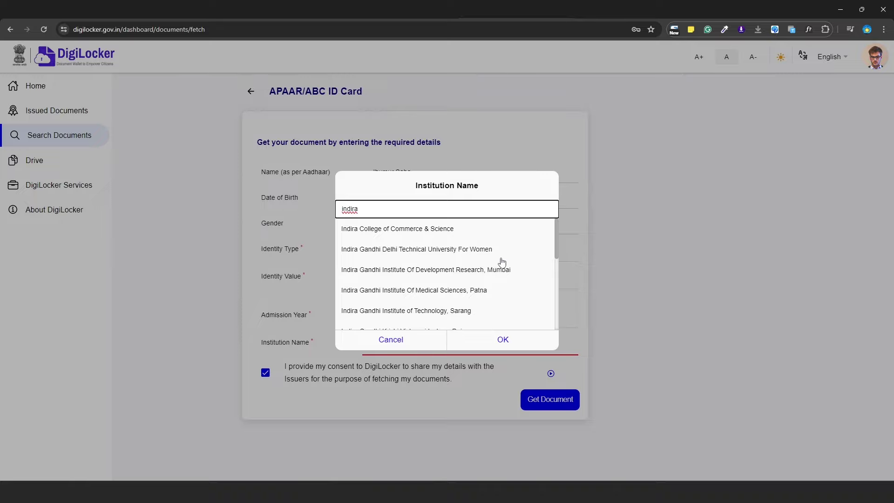
pyautogui.scroll(-1, 512, 279)
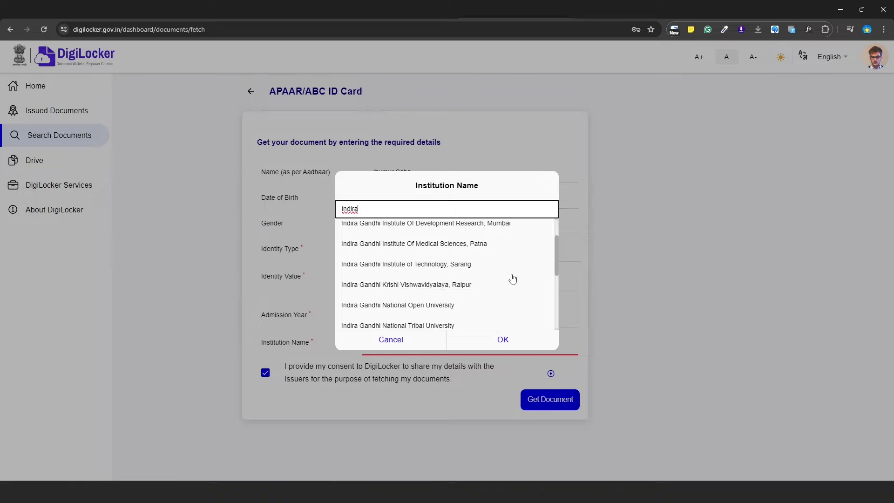
pyautogui.scroll(-1, 512, 278)
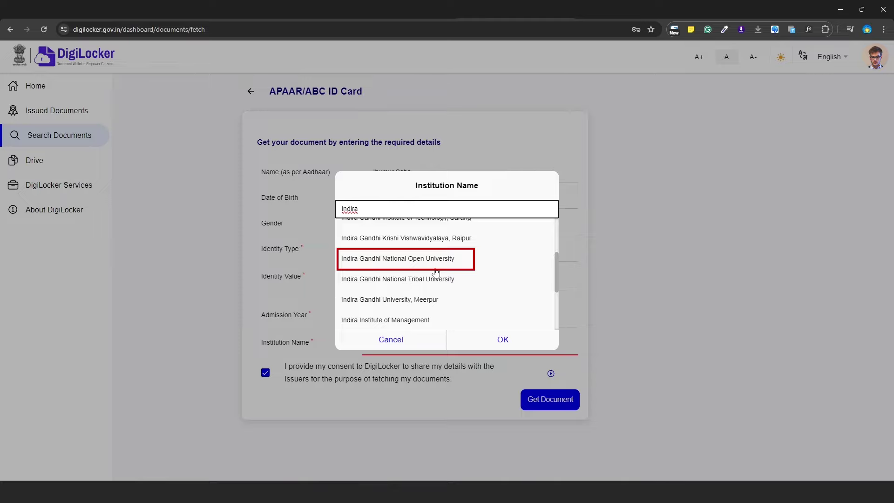
pyautogui.click(413, 263)
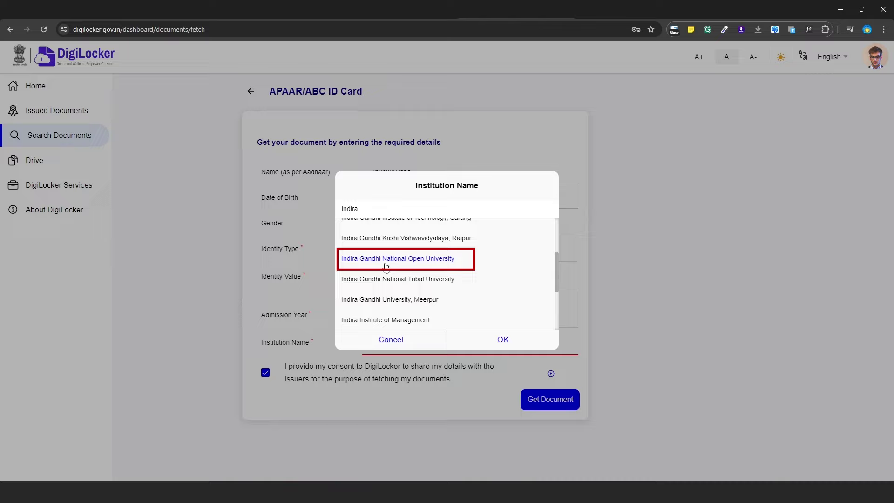
pyautogui.click(503, 340)
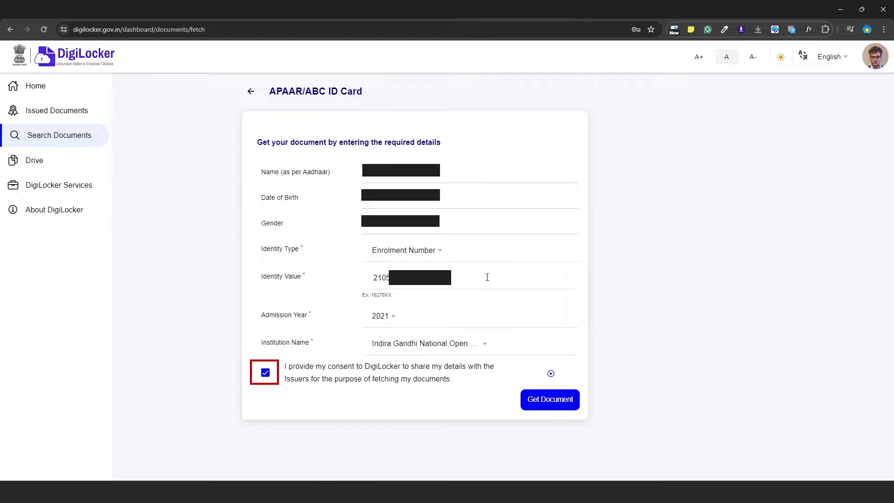
# - Get the APAAR/ABC ID card, save it as abc acc.pdf on the Desktop, and sign back in
pyautogui.click(547, 405)
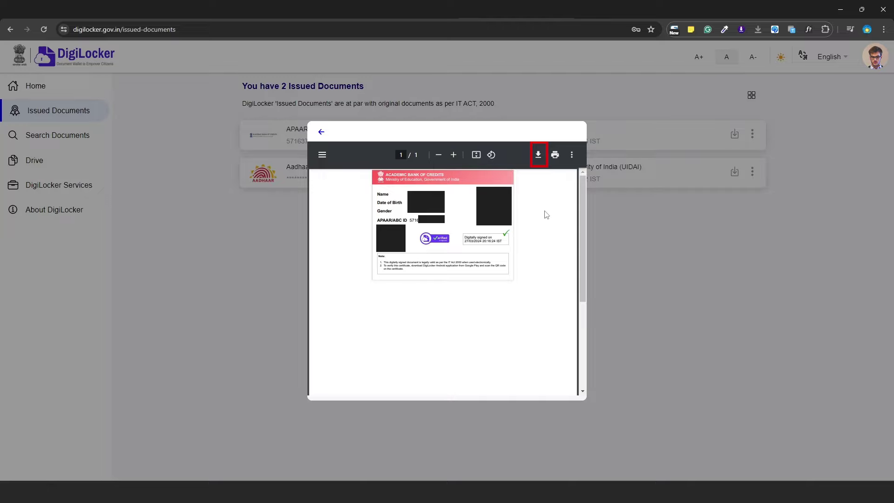
pyautogui.click(538, 154)
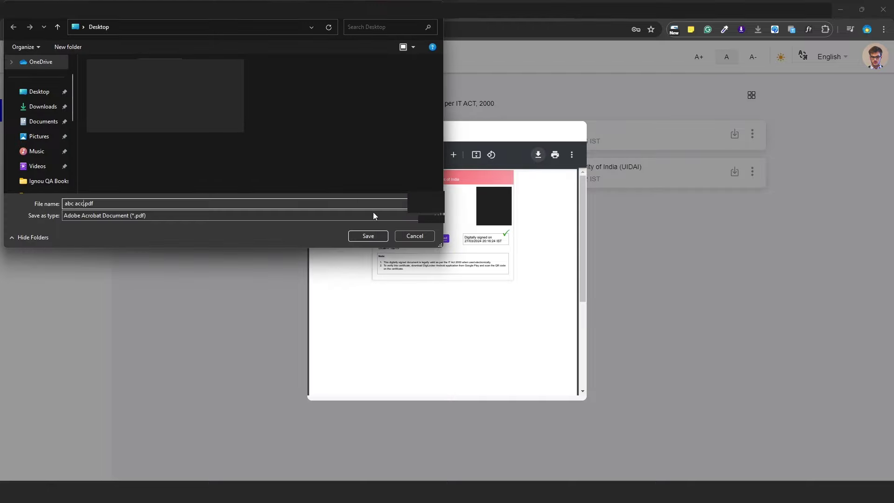
pyautogui.click(373, 235)
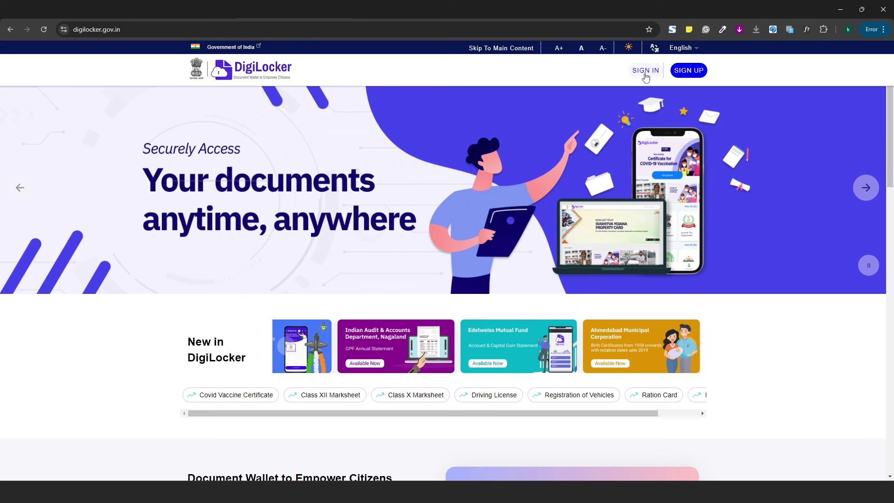
pyautogui.click(646, 70)
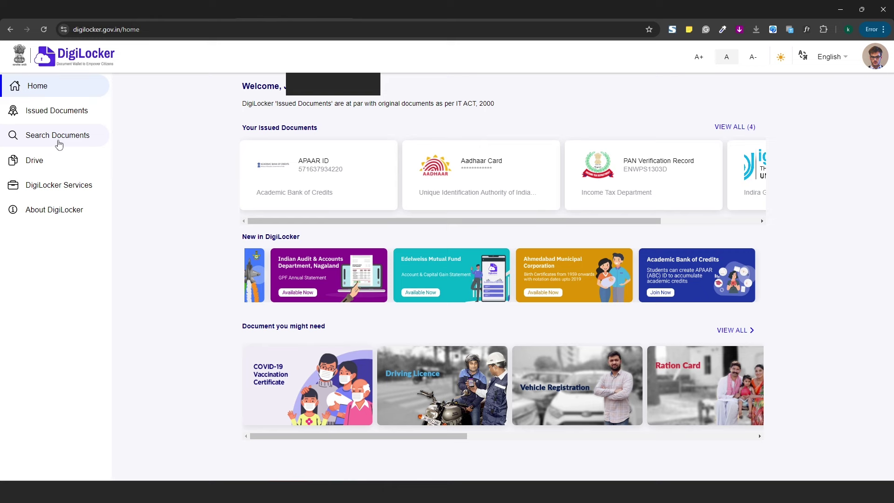
# - Preview the APAAR ID card from the four-document Issued Documents list, then close the preview
pyautogui.click(52, 114)
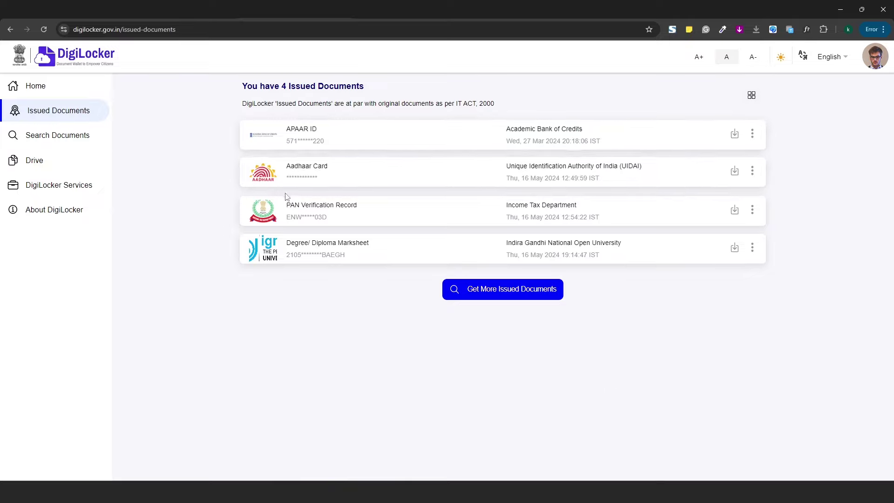
pyautogui.click(564, 130)
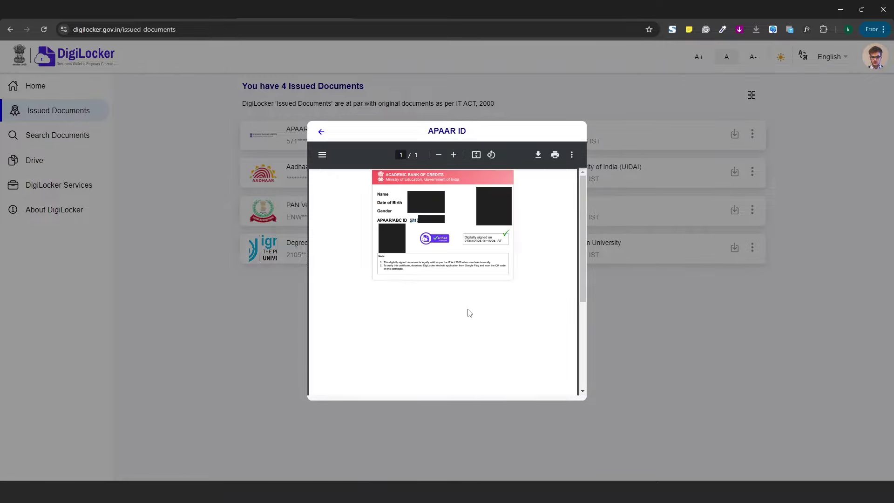
pyautogui.click(663, 328)
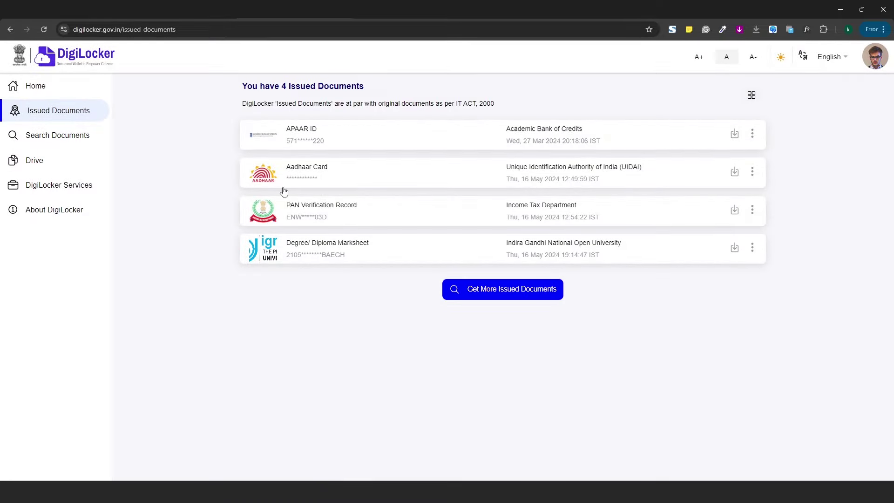